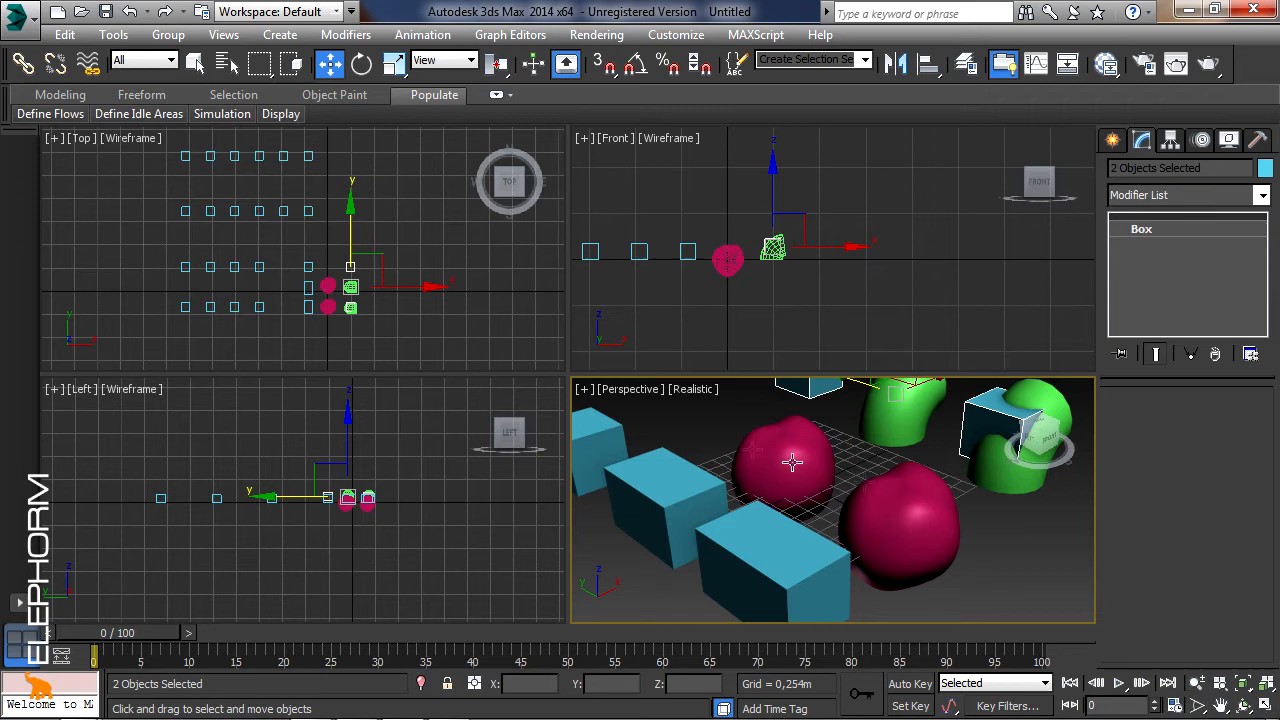
# - Set the home grid spacing to 1,0m in the Grid and Snap Settings
pyautogui.click(116, 35)
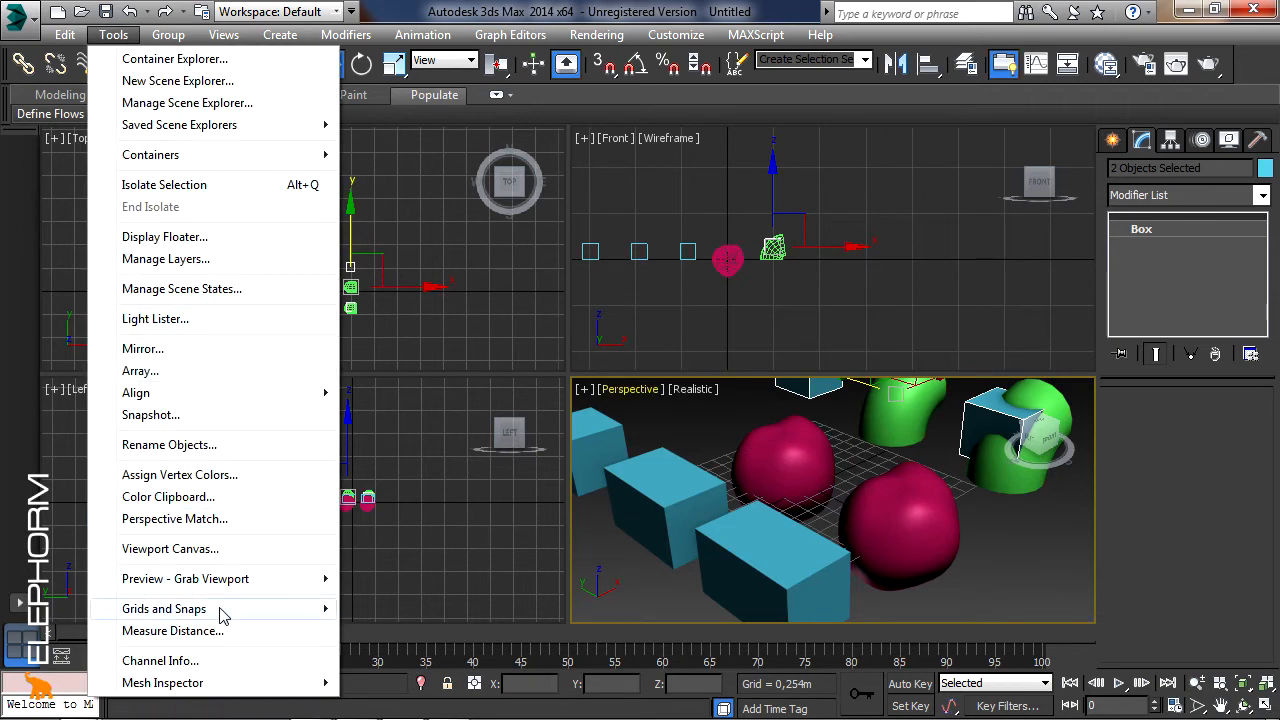
pyautogui.moveTo(218, 611)
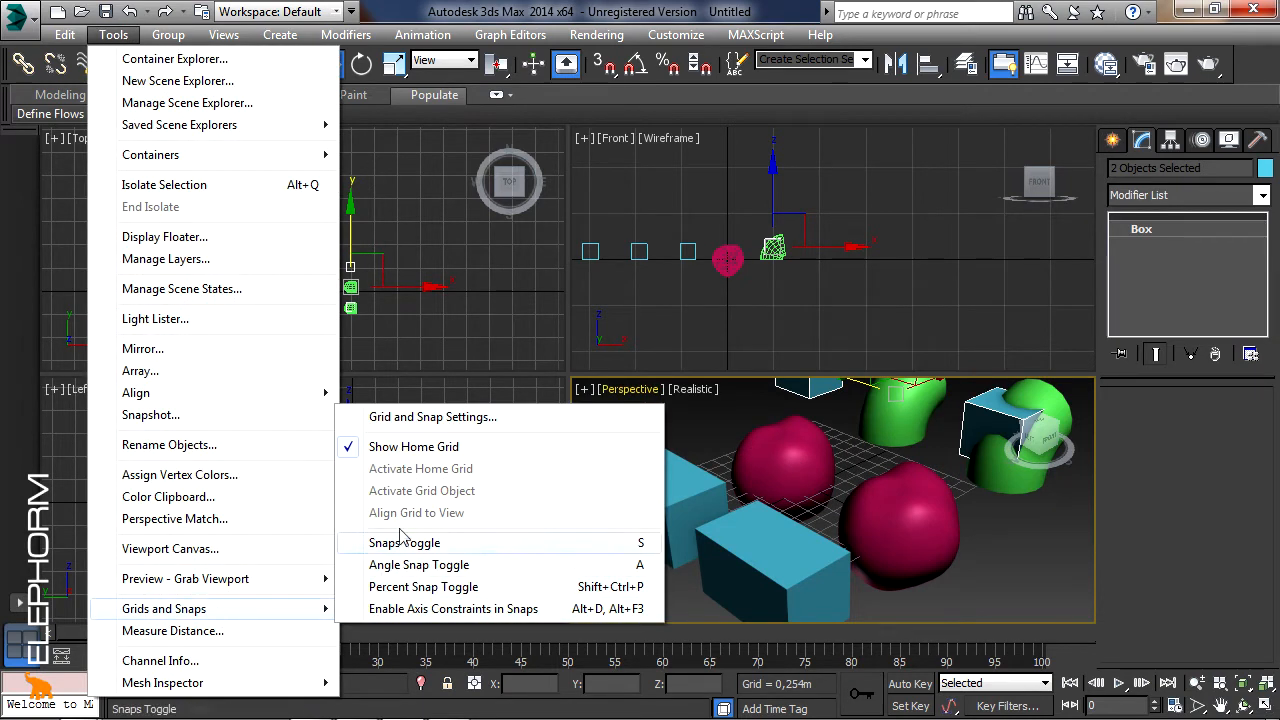
pyautogui.click(445, 418)
pyautogui.moveTo(624, 233); pyautogui.dragTo(513, 214)
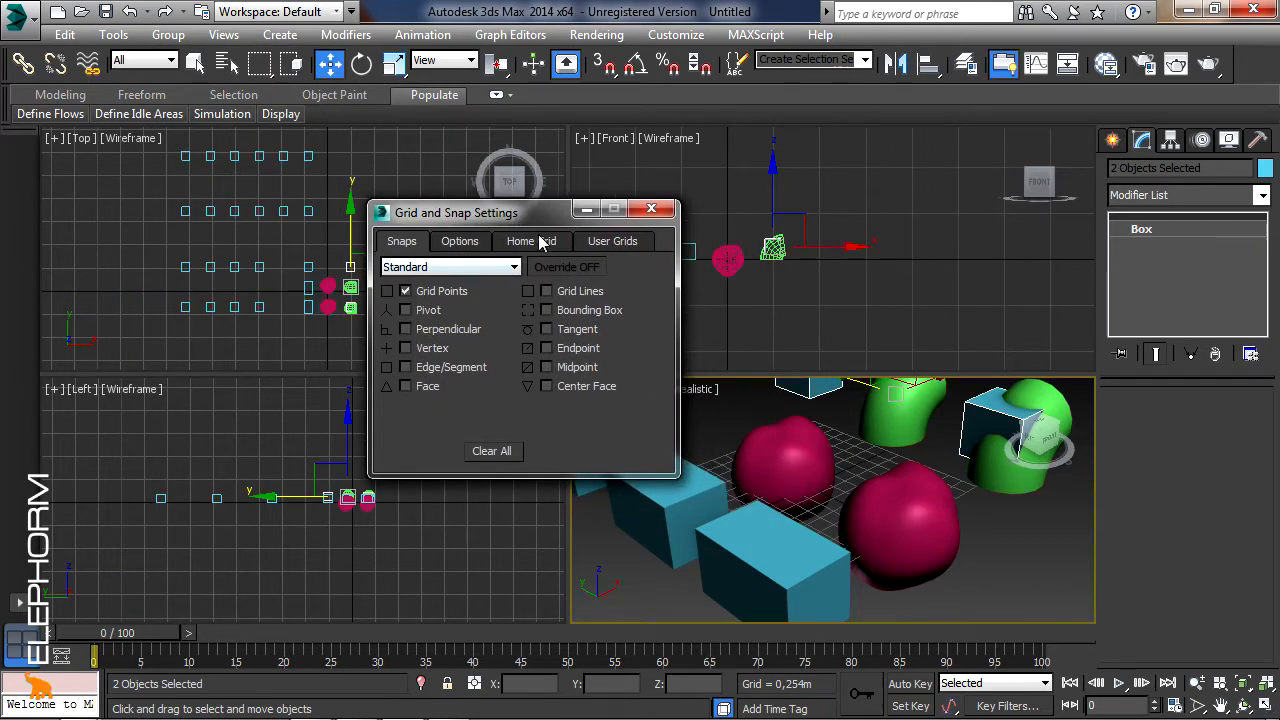
pyautogui.click(540, 245)
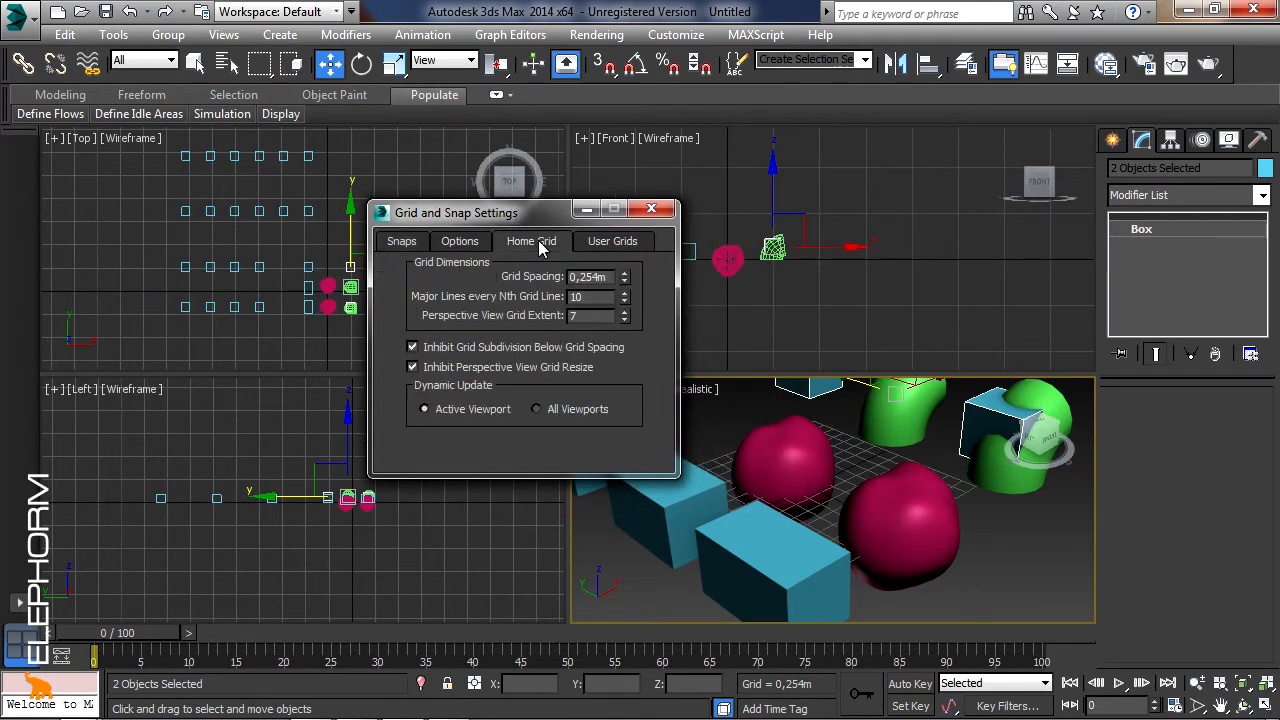
pyautogui.moveTo(601, 278); pyautogui.dragTo(577, 283)
pyautogui.press('BackSpace')
pyautogui.press('Return')
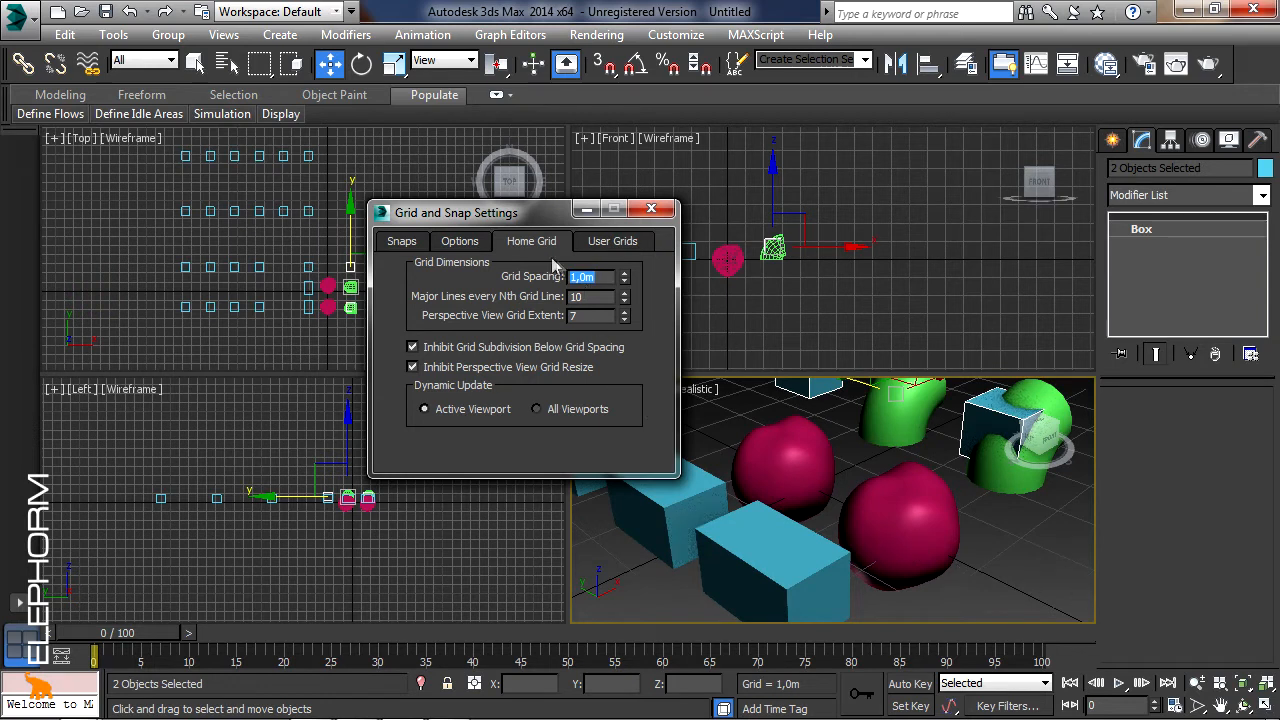
# - Keep Grid Points as the only enabled snap type and close the Grid and Snap Settings
pyautogui.click(417, 244)
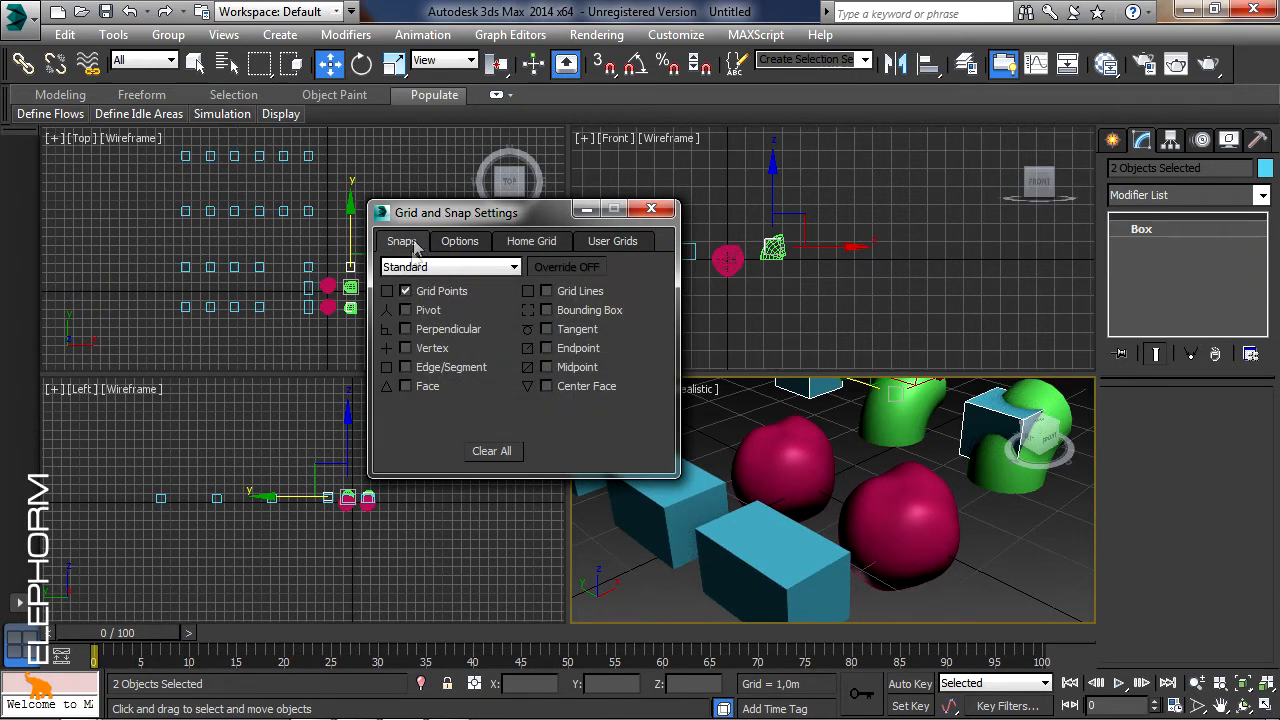
pyautogui.click(405, 290)
pyautogui.click(405, 291)
pyautogui.click(651, 208)
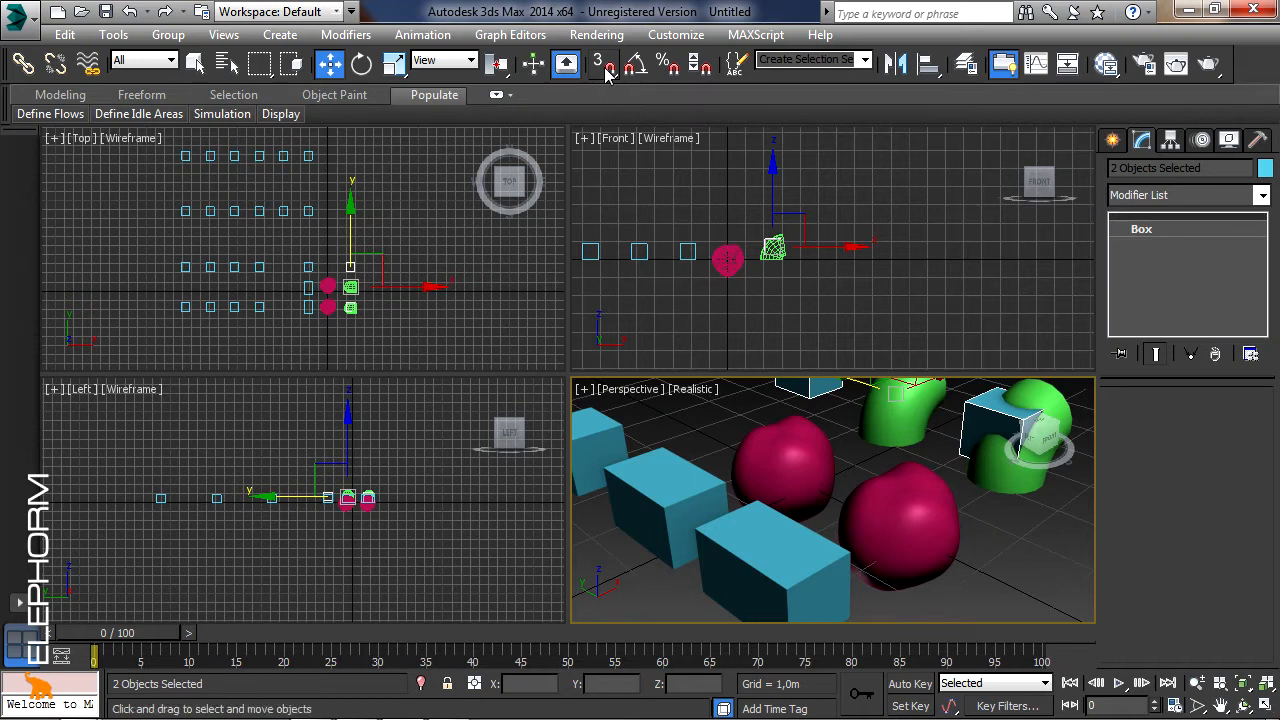
# - With 3D snapping on, move the front pink sphere to about X 8 m, Y 6.3 m and a green cylinder to about X 7.4 m, Y 3.4 m
pyautogui.press('s')
pyautogui.press('s')
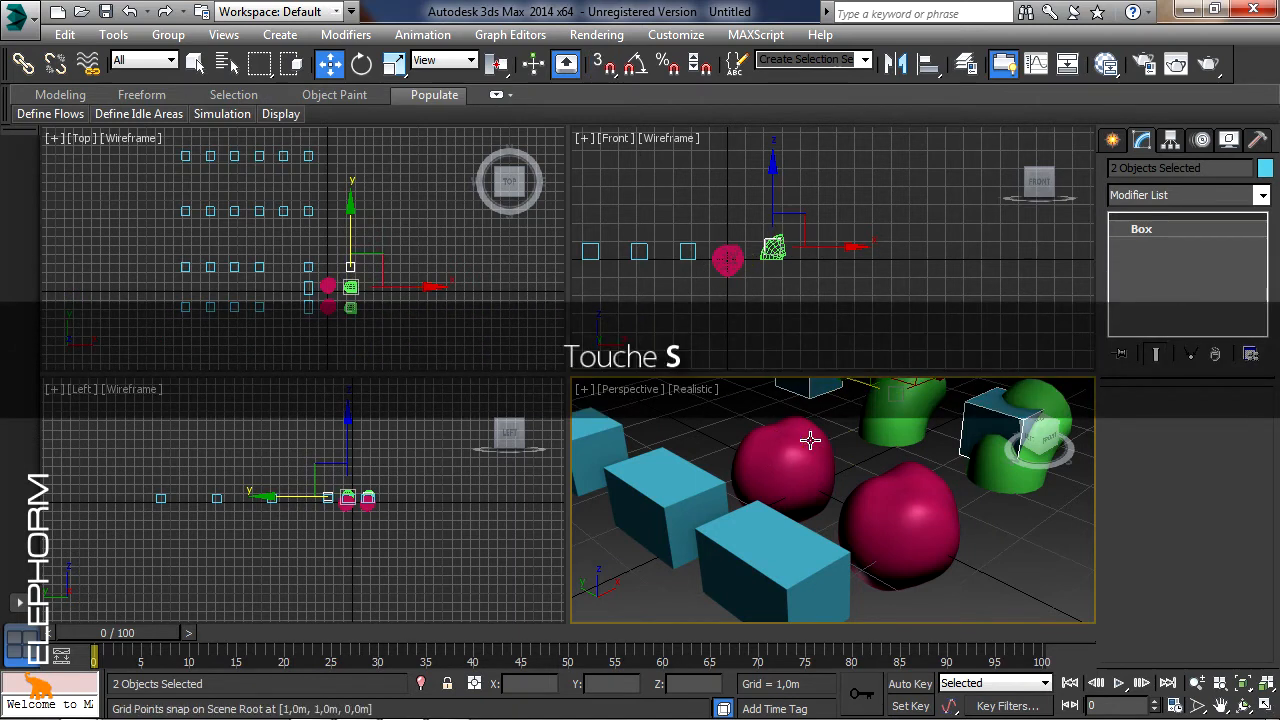
pyautogui.click(900, 521)
pyautogui.scroll(-10, 900, 521)
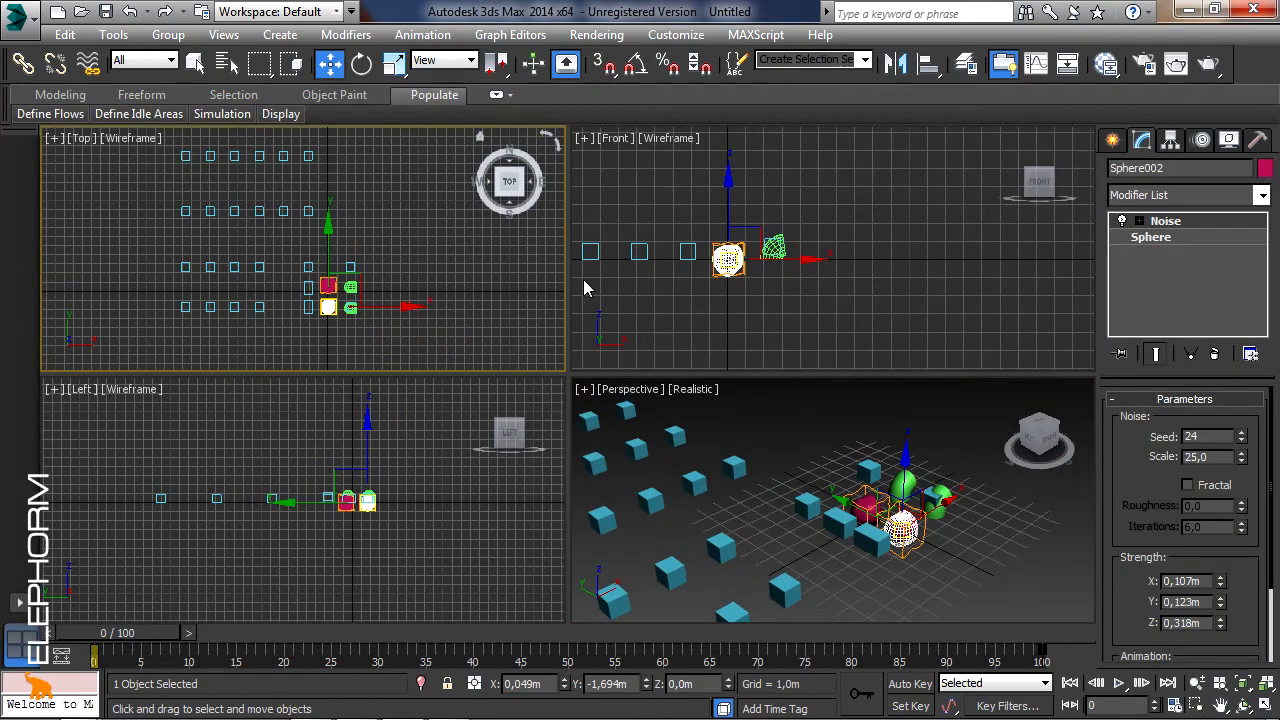
pyautogui.click(605, 65)
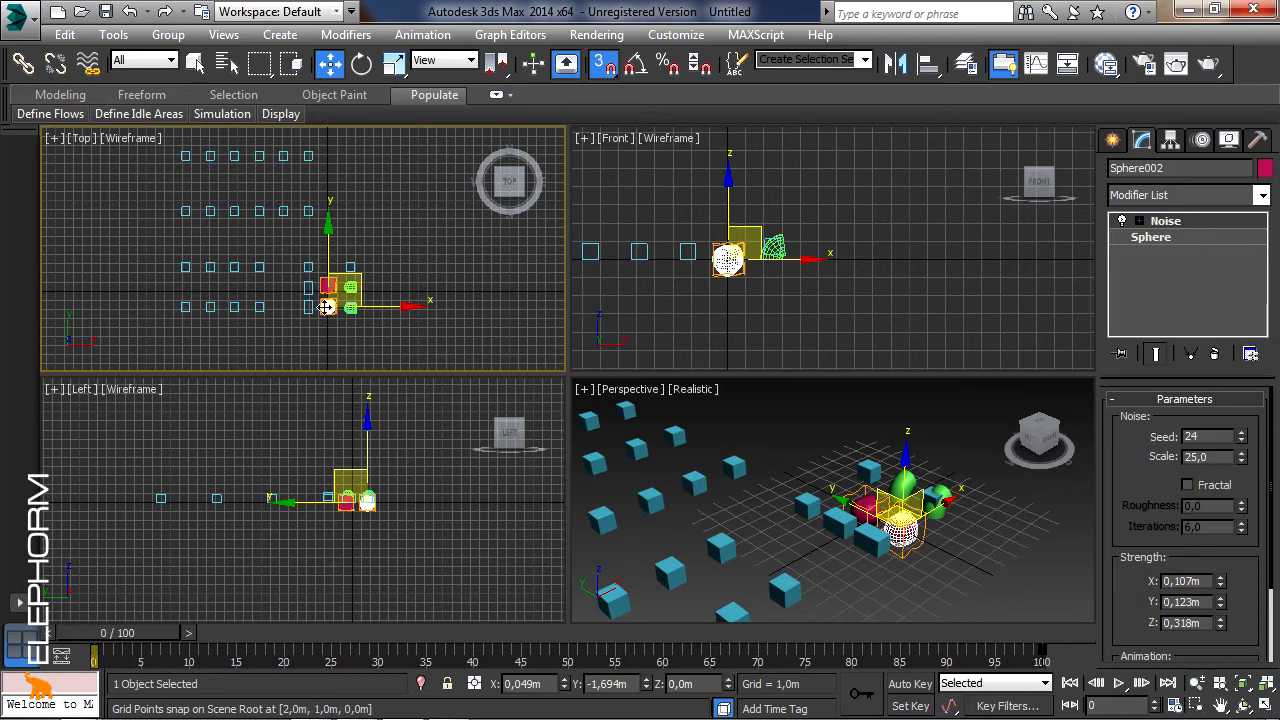
pyautogui.moveTo(328, 308); pyautogui.dragTo(400, 235)
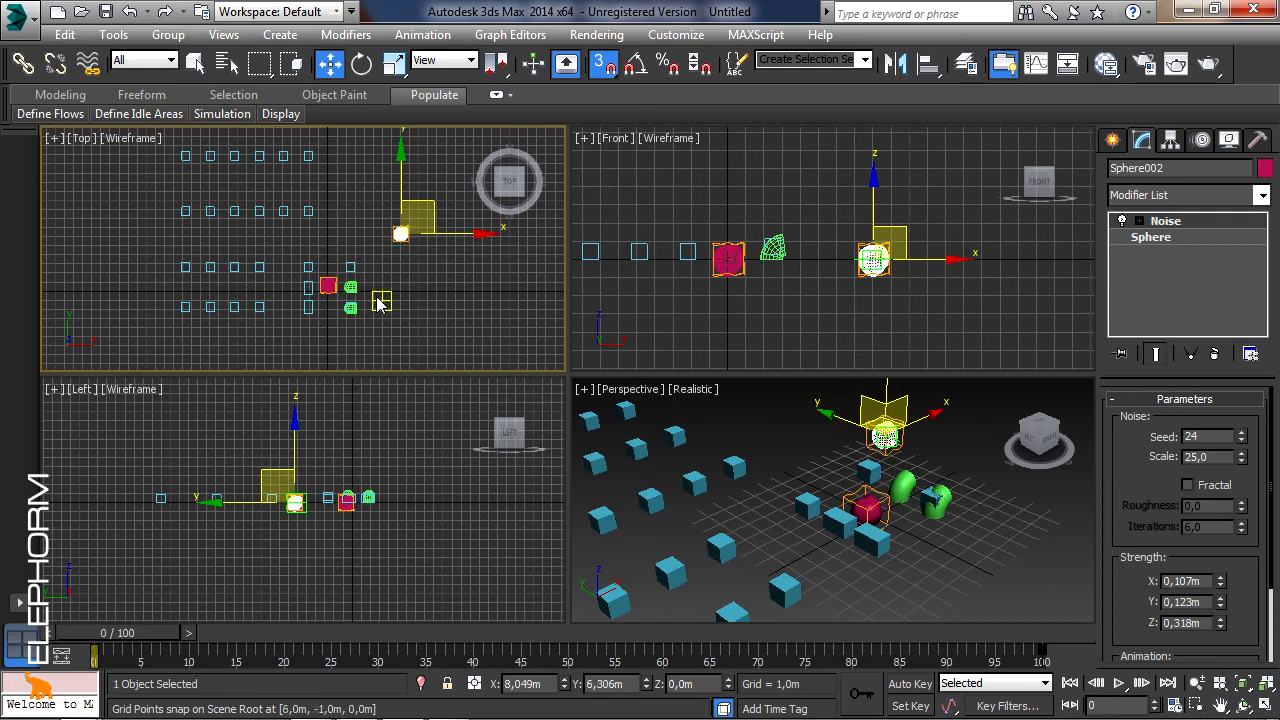
pyautogui.moveTo(352, 289); pyautogui.dragTo(395, 261)
# - Clone the moved pink sphere as three instances spaced 3 m apart along negative X, and turn off 3D snapping
pyautogui.scroll(5, 395, 261)
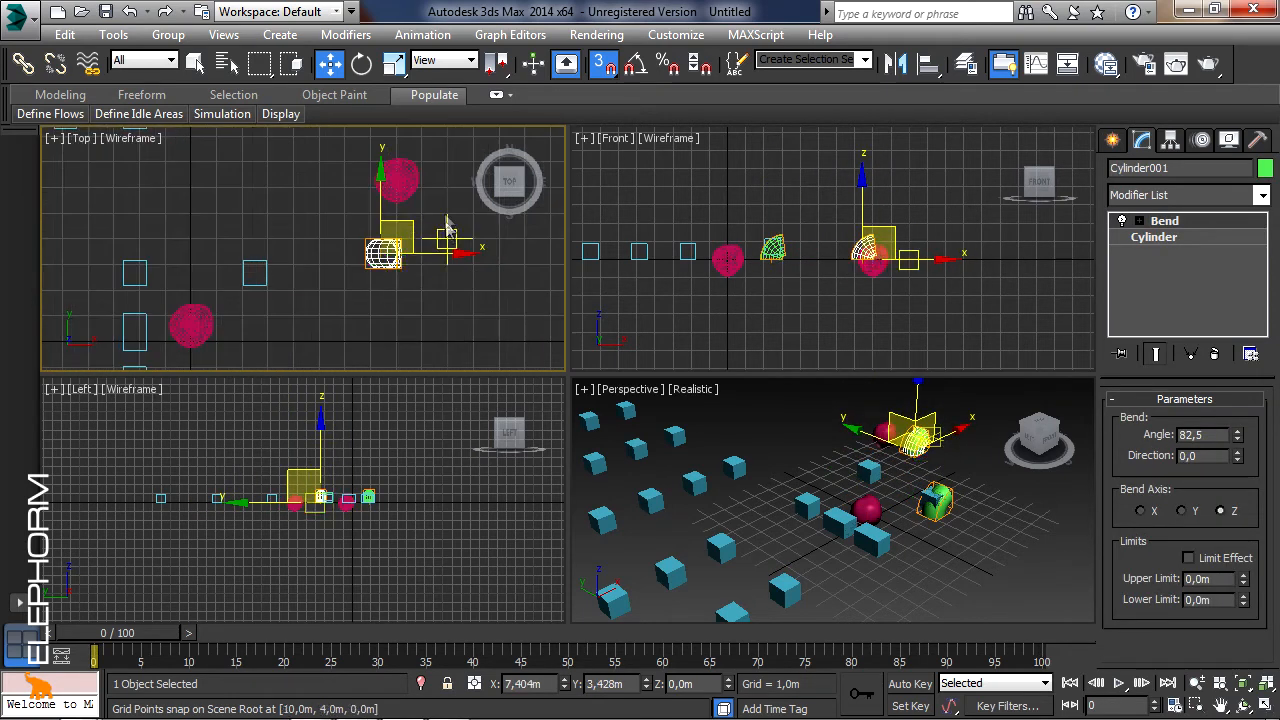
pyautogui.click(396, 178)
pyautogui.moveTo(397, 177); pyautogui.dragTo(318, 193)
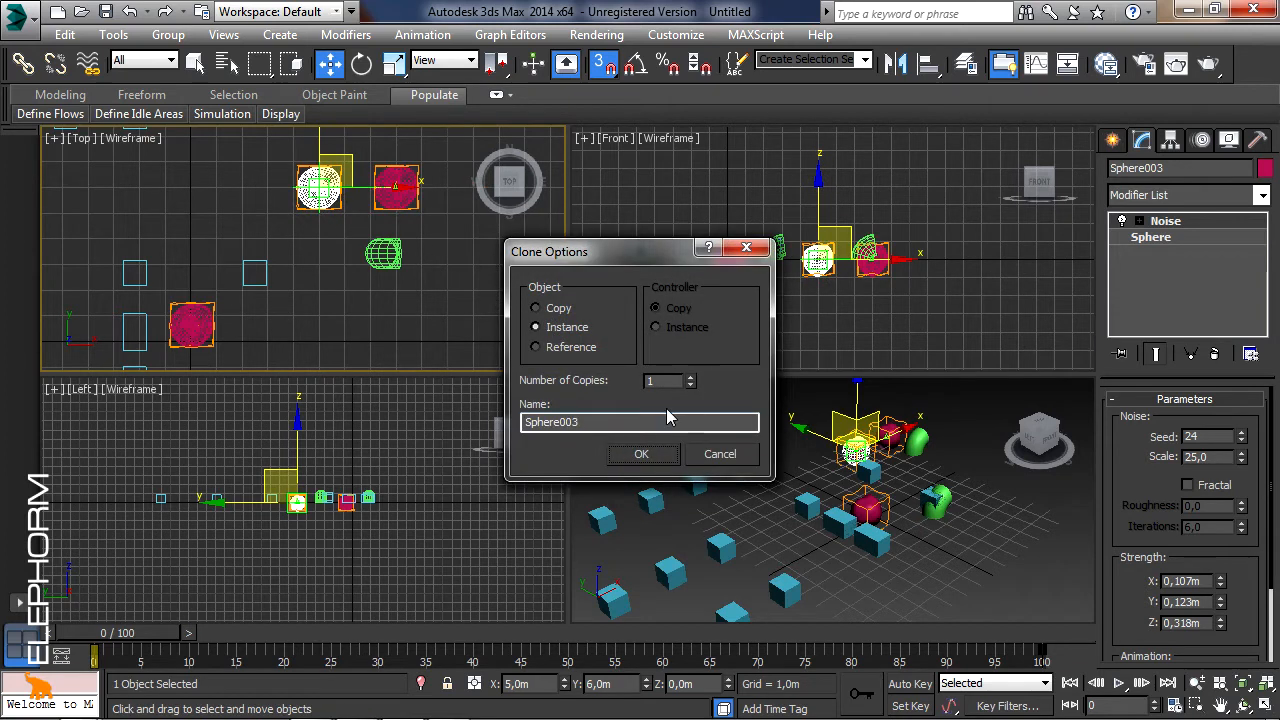
pyautogui.click(690, 378)
pyautogui.click(690, 378)
pyautogui.click(641, 453)
pyautogui.moveTo(421, 272); pyautogui.dragTo(418, 193)
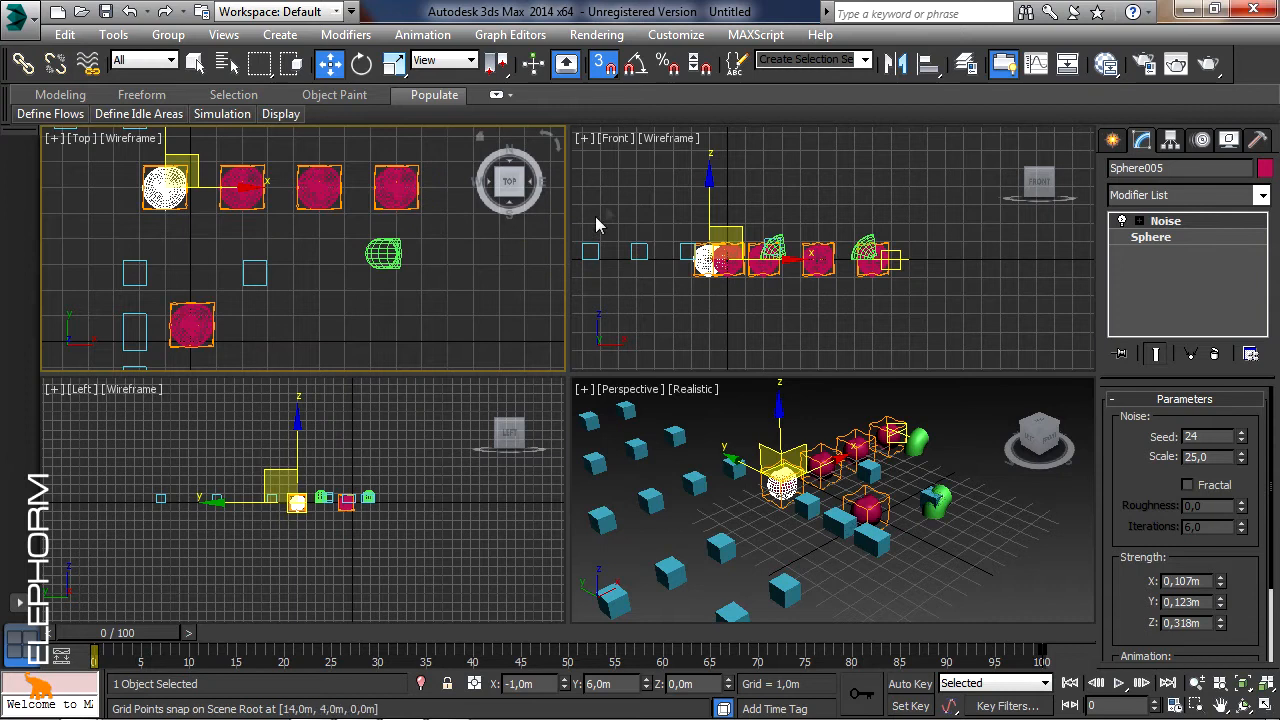
pyautogui.click(605, 66)
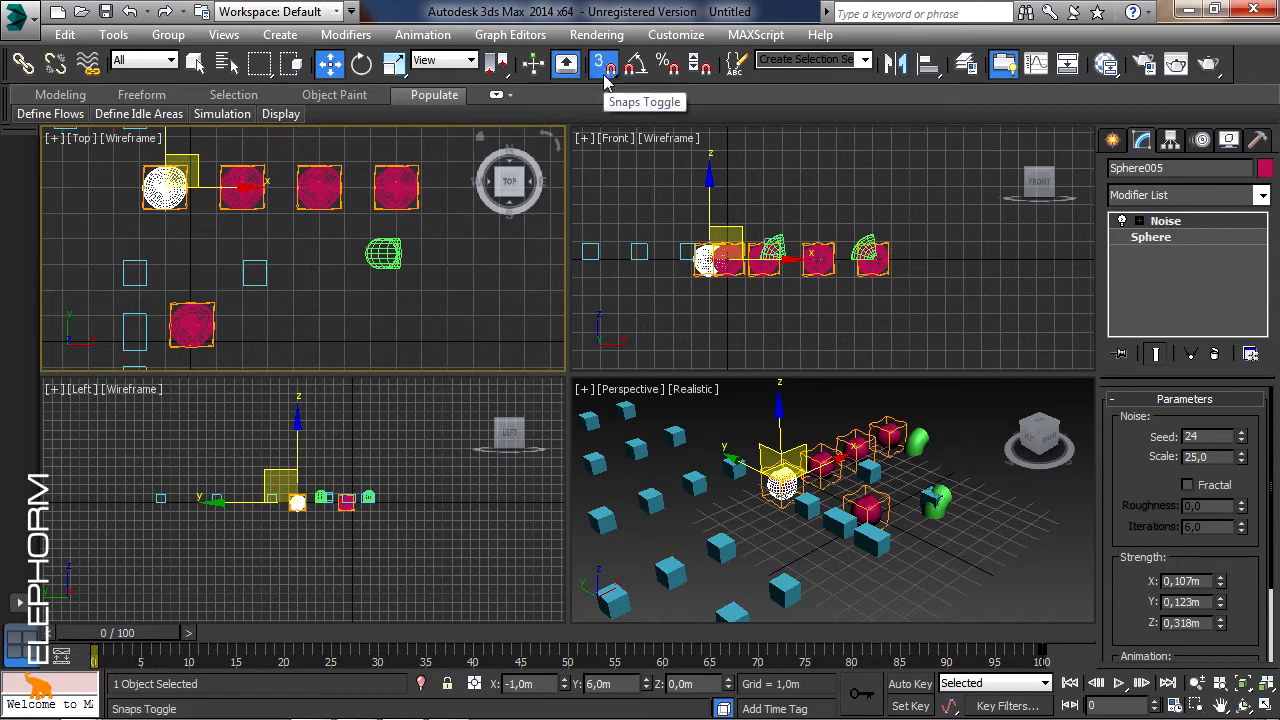
# - Turn on angle snapping and rotate the box nearest the row of pink spheres about Z to -130 degrees in the Top view
pyautogui.scroll(-5, 338, 289)
pyautogui.moveTo(338, 289); pyautogui.dragTo(469, 289, button='middle')
pyautogui.moveTo(377, 198); pyautogui.dragTo(327, 226, button='middle')
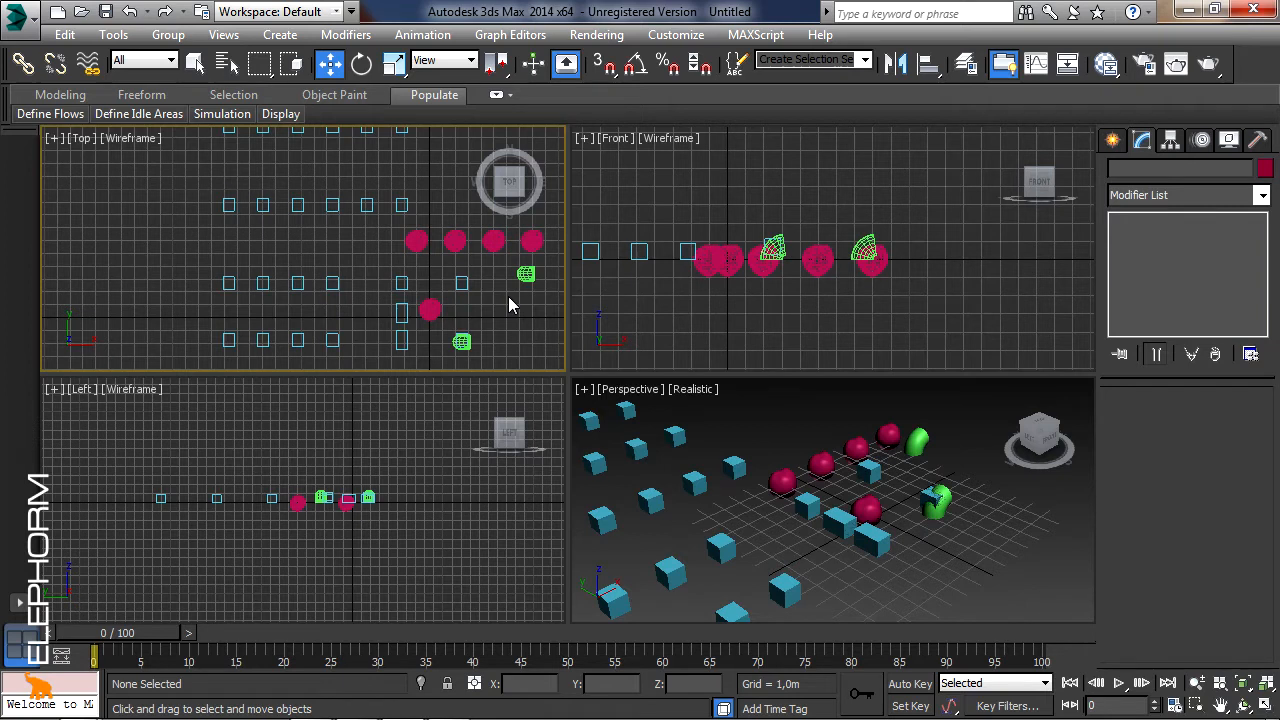
pyautogui.click(402, 204)
pyautogui.scroll(2, 418, 230)
pyautogui.scroll(2, 418, 230)
pyautogui.moveTo(418, 230); pyautogui.dragTo(381, 386, button='middle')
pyautogui.click(361, 64)
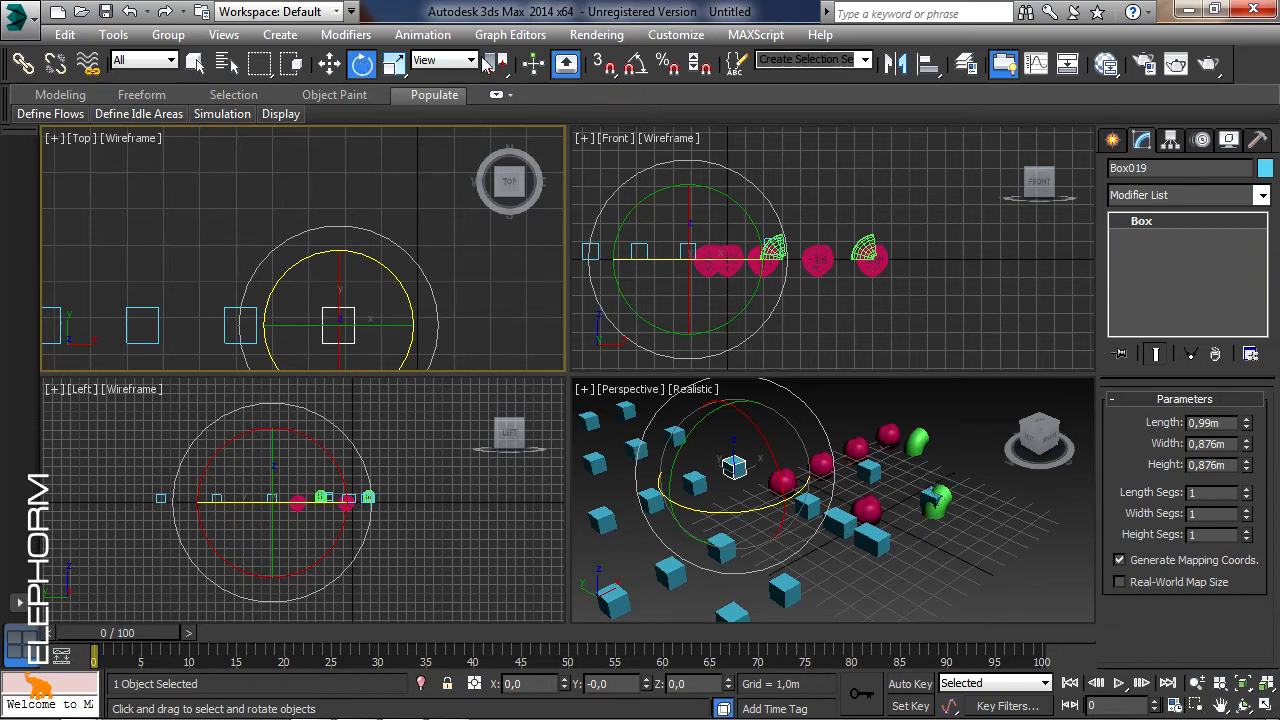
pyautogui.click(635, 66)
pyautogui.moveTo(380, 265); pyautogui.dragTo(388, 481)
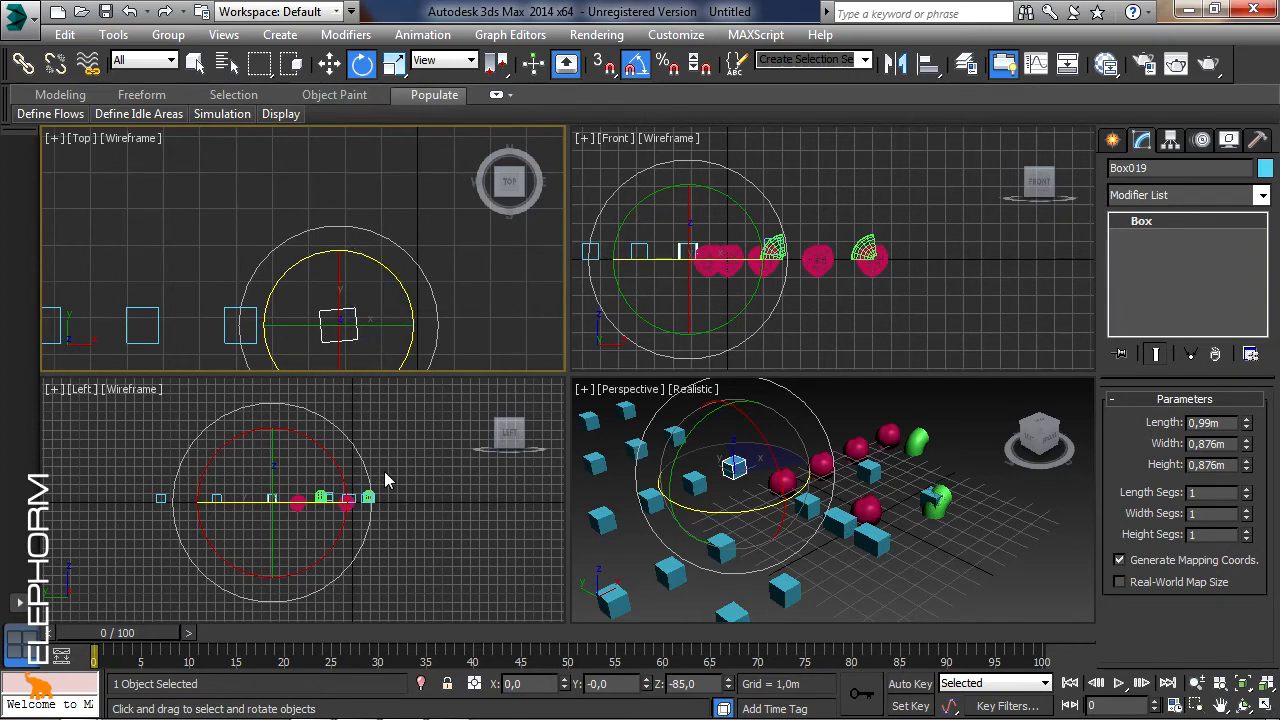
pyautogui.moveTo(350, 252); pyautogui.dragTo(399, 272)
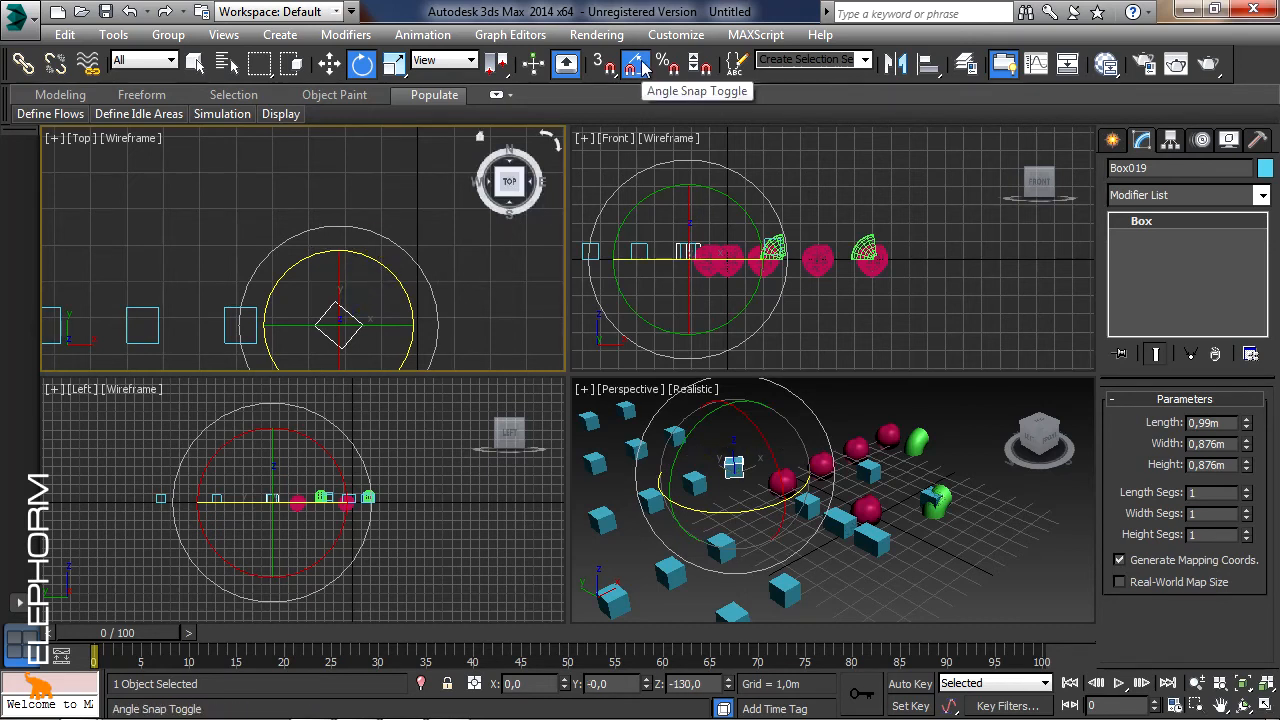
# - Set the angle snap increment to 45 degrees and rotate the selected box about Z to -40 degrees
pyautogui.click(113, 36)
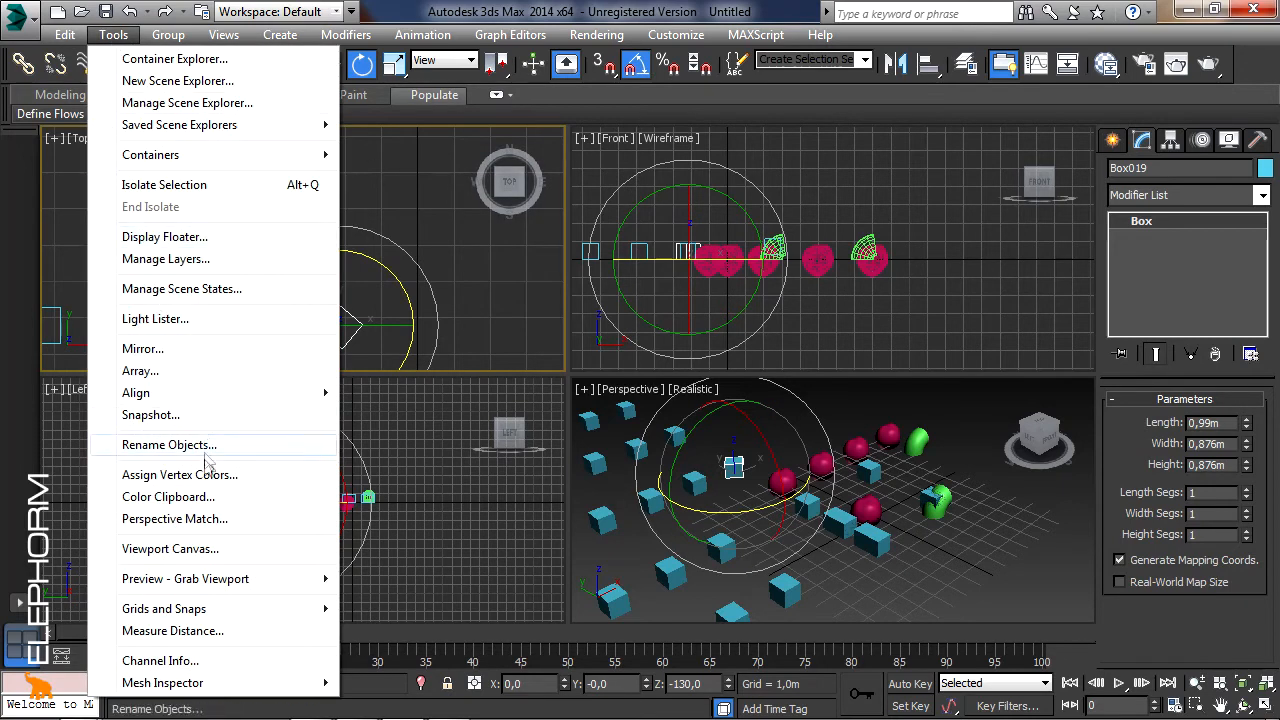
pyautogui.moveTo(209, 612)
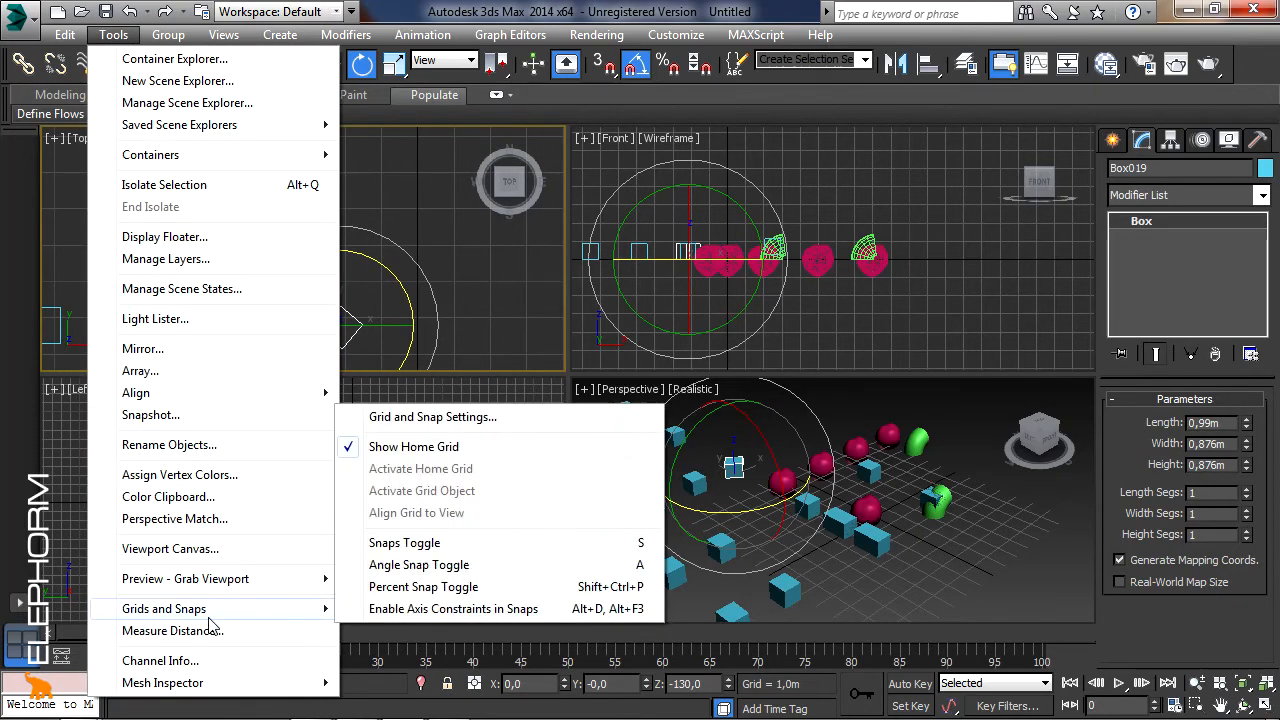
pyautogui.click(433, 418)
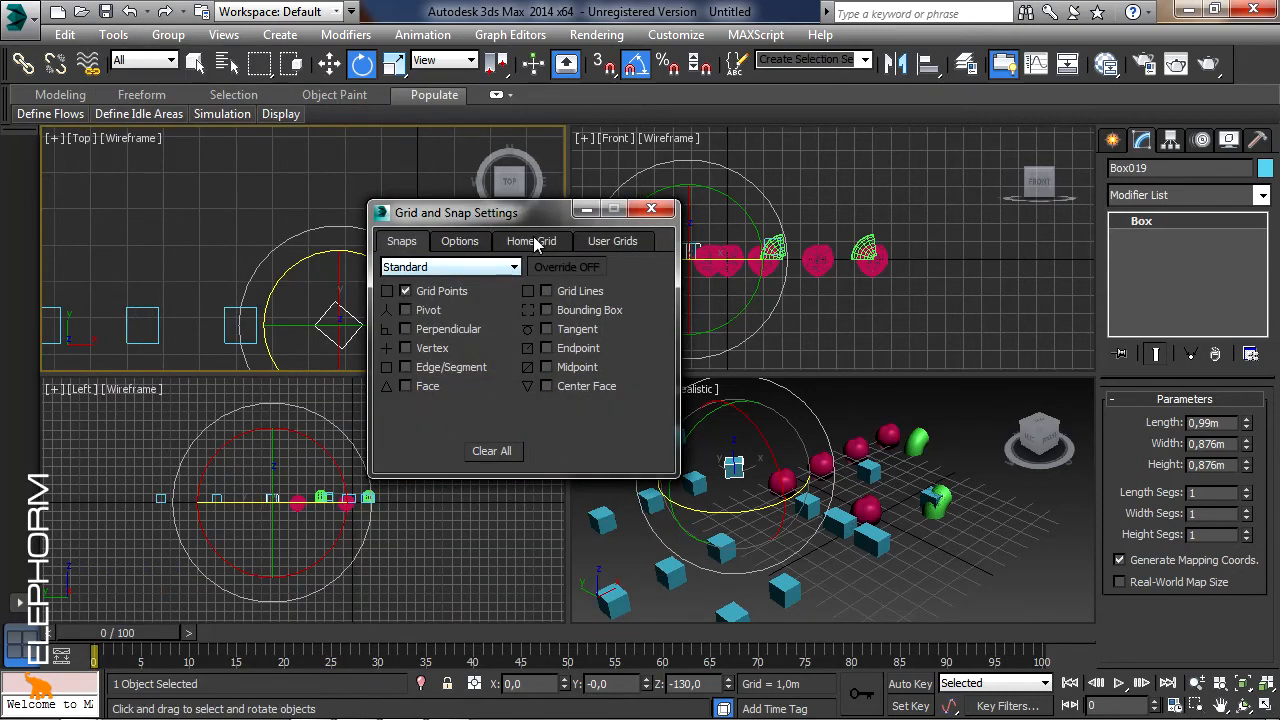
pyautogui.click(462, 242)
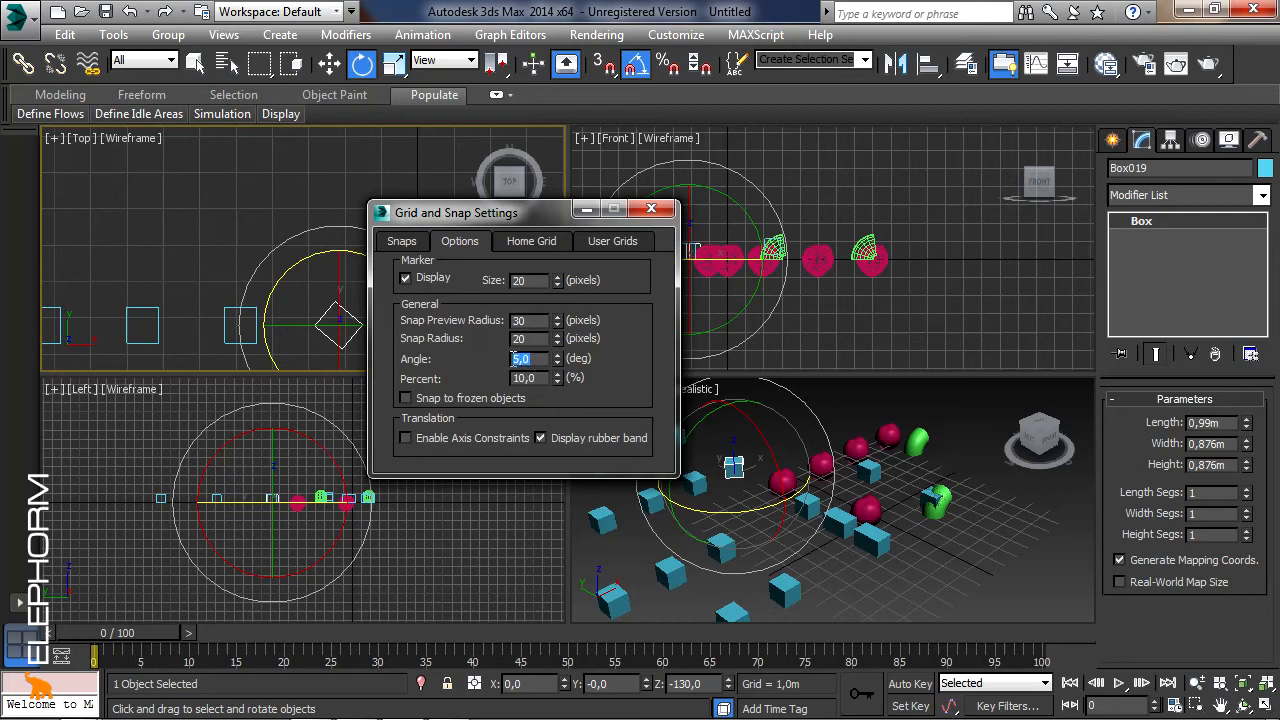
pyautogui.write('45')
pyautogui.click(651, 208)
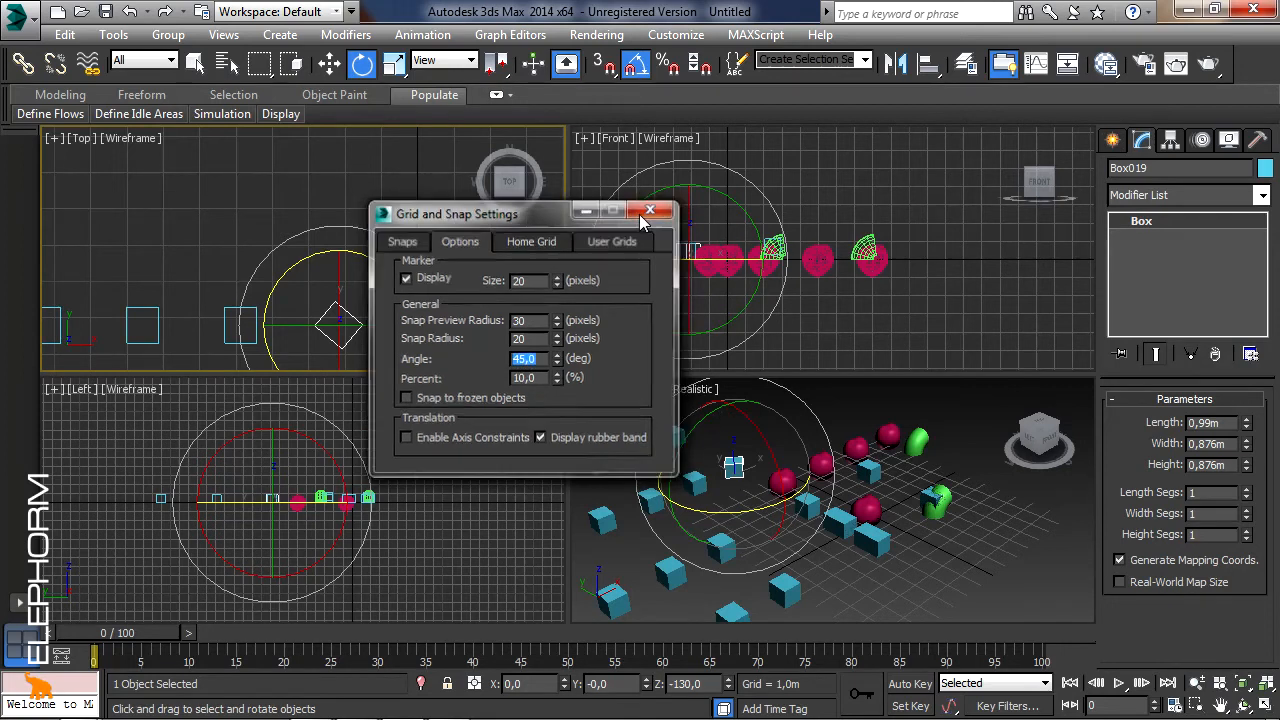
pyautogui.moveTo(358, 259); pyautogui.dragTo(403, 366)
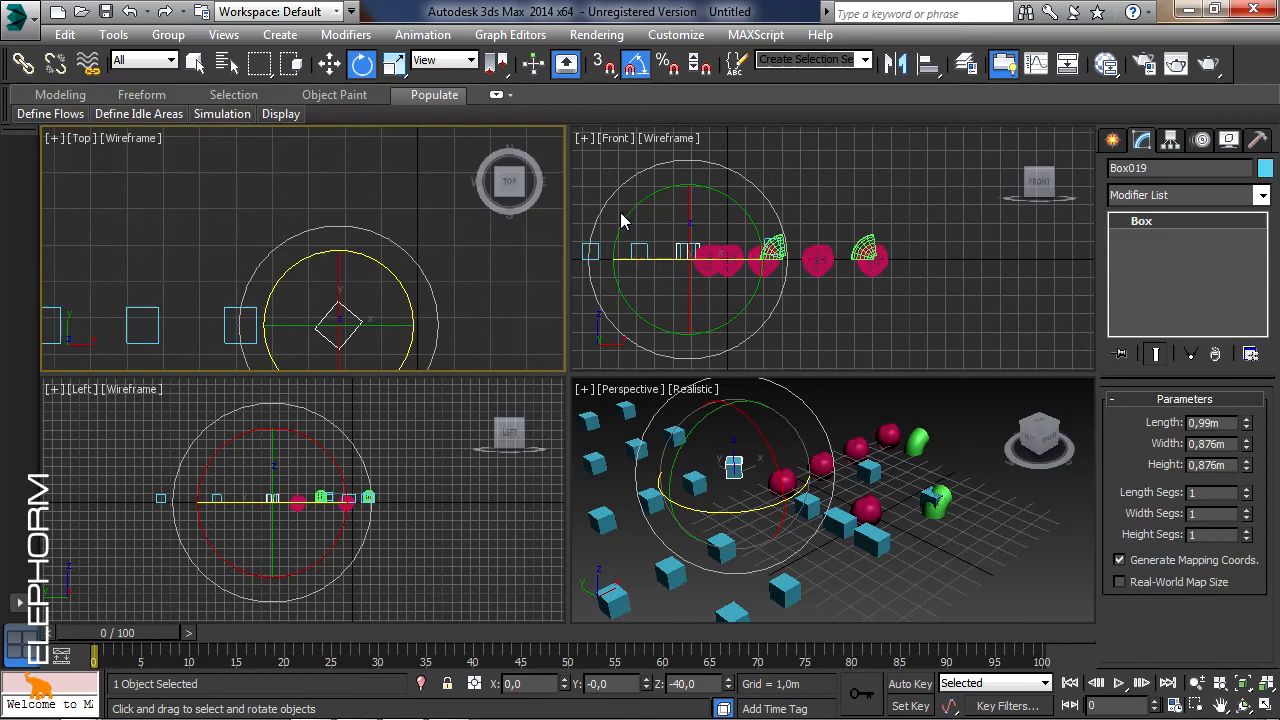
# - Open the Grid and Snap Settings directly from the 3D snap toggle and close them without changes
pyautogui.rightClick(604, 68)
pyautogui.moveTo(543, 206); pyautogui.dragTo(772, 100)
pyautogui.click(884, 96)
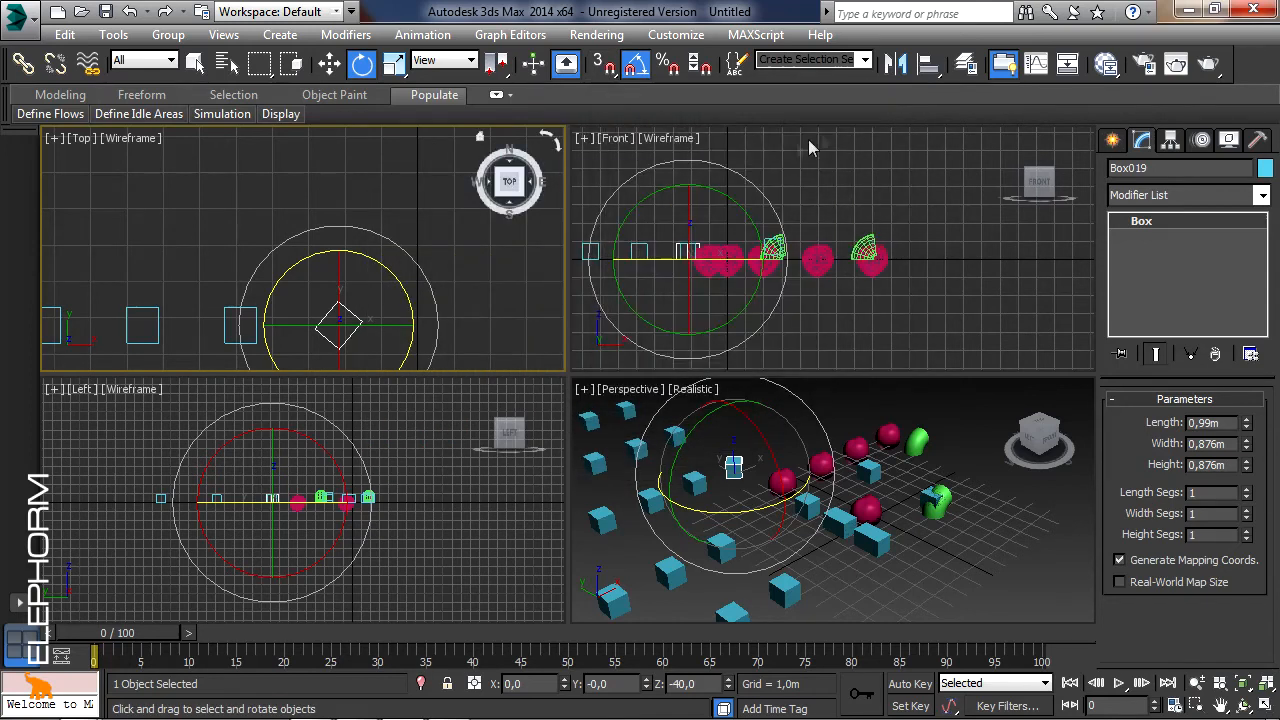
# - View the Move Transform Type-In values of the selected box and close the dialog
pyautogui.click(333, 66)
pyautogui.rightClick(333, 66)
pyautogui.moveTo(478, 102)
pyautogui.mouseDown()
pyautogui.moveTo(415, 95)
pyautogui.moveTo(490, 97)
pyautogui.mouseUp()
pyautogui.click(600, 95)
# - View the Rotate Transform Type-In values of the selected box and close the dialog
pyautogui.click(361, 63)
pyautogui.rightClick(361, 63)
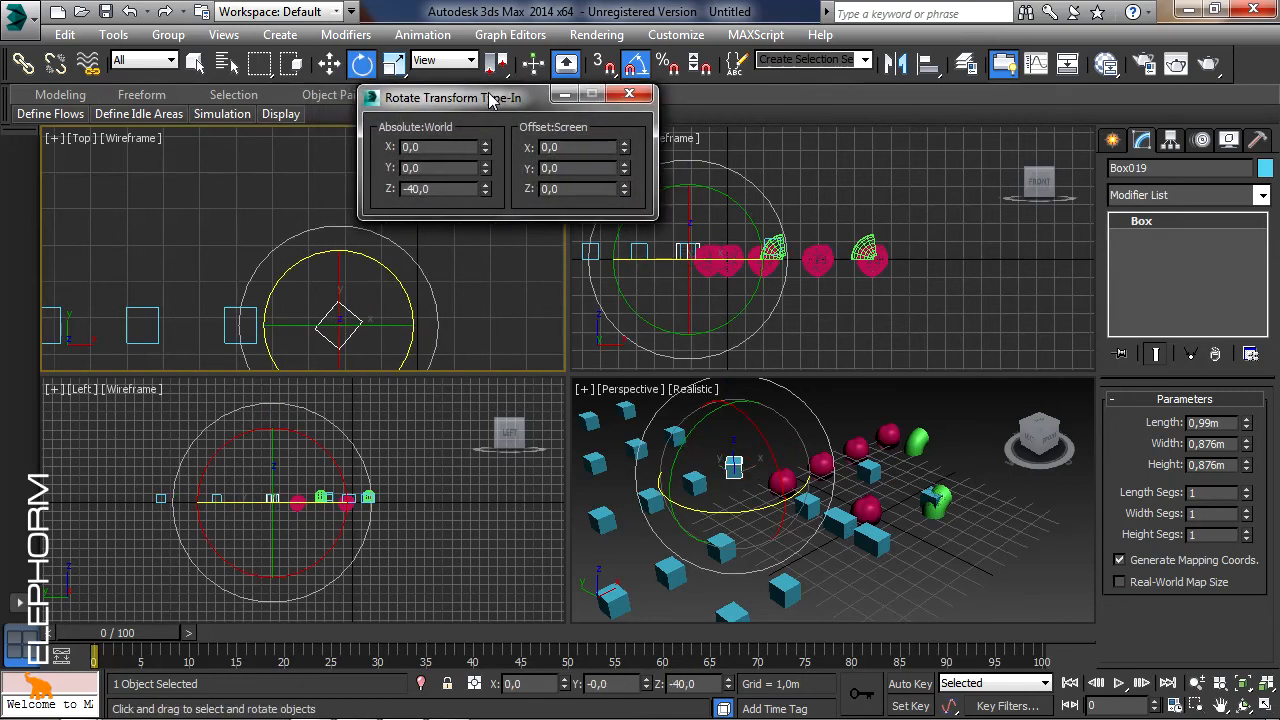
pyautogui.click(627, 94)
# - View the Scale Transform Type-In values of the selected box and close the dialog
pyautogui.click(393, 63)
pyautogui.rightClick(393, 63)
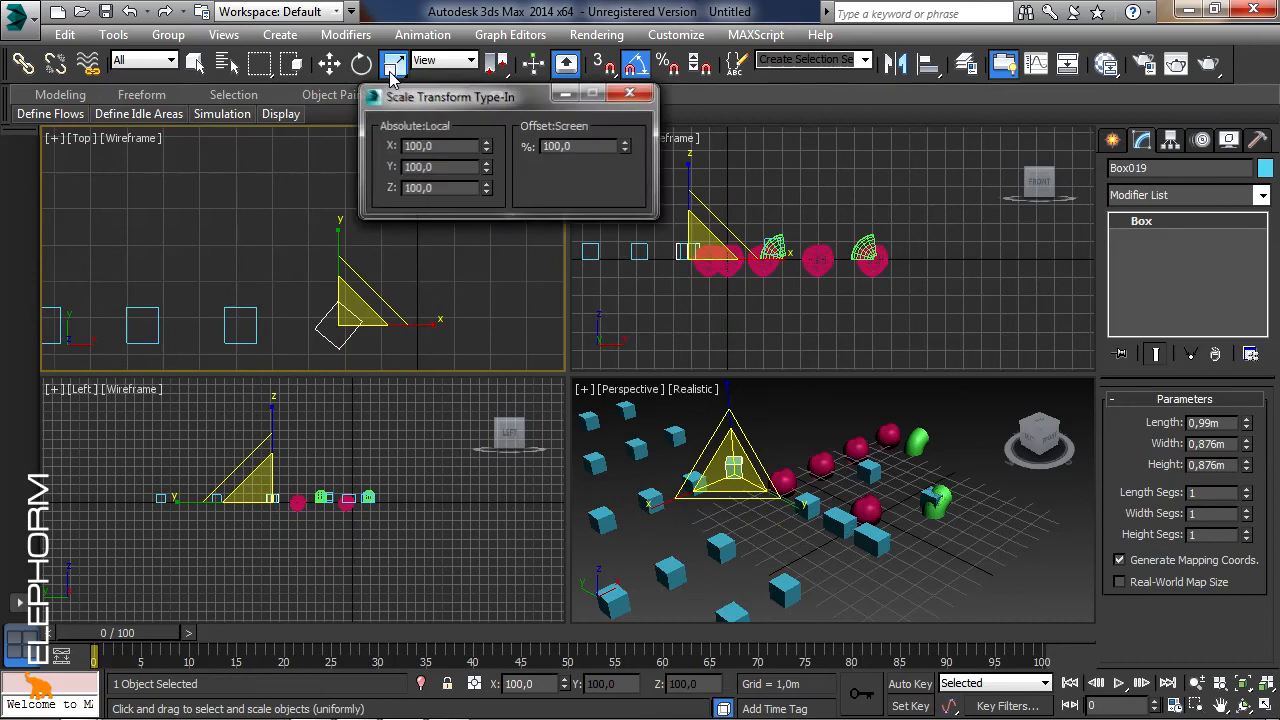
pyautogui.moveTo(450, 98); pyautogui.dragTo(489, 90)
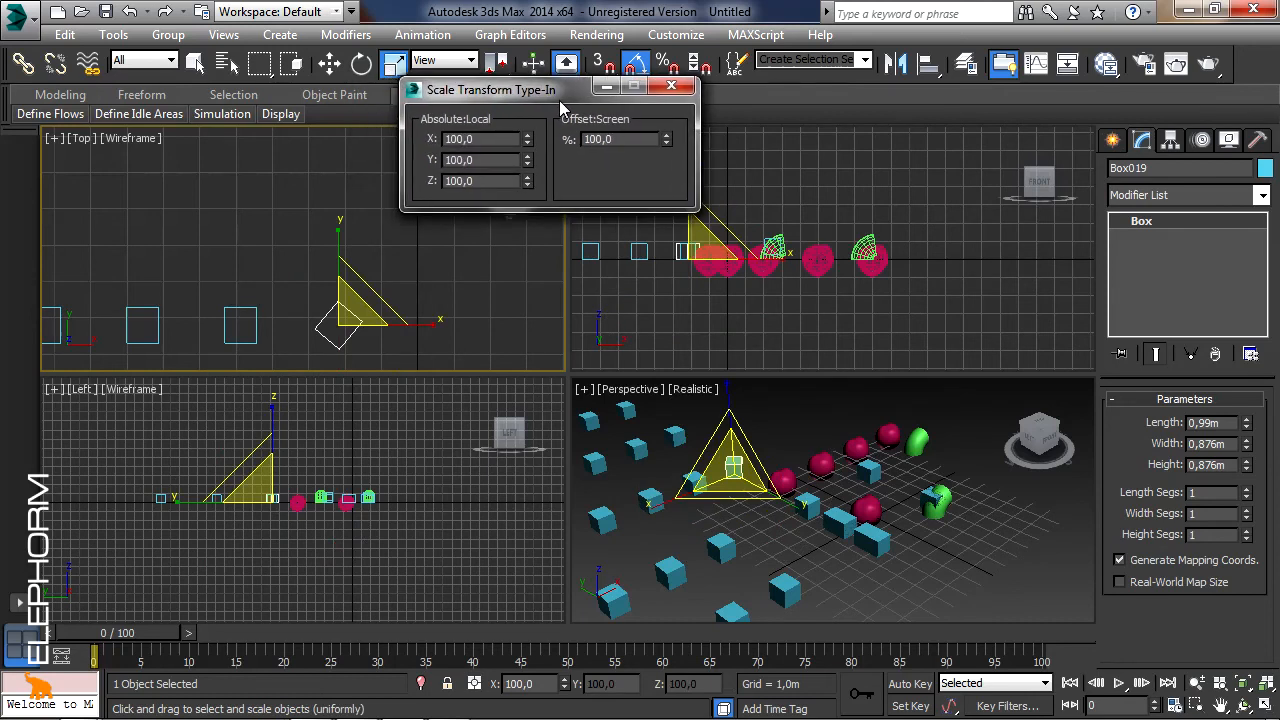
pyautogui.click(671, 86)
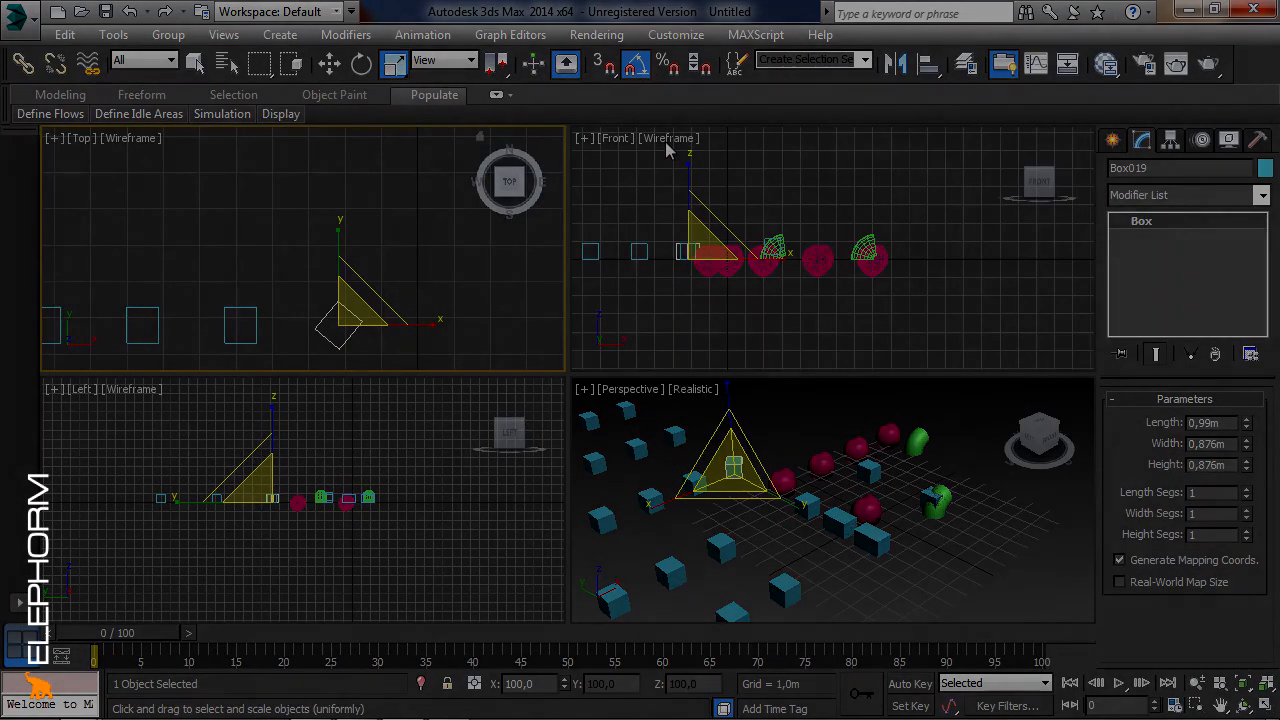